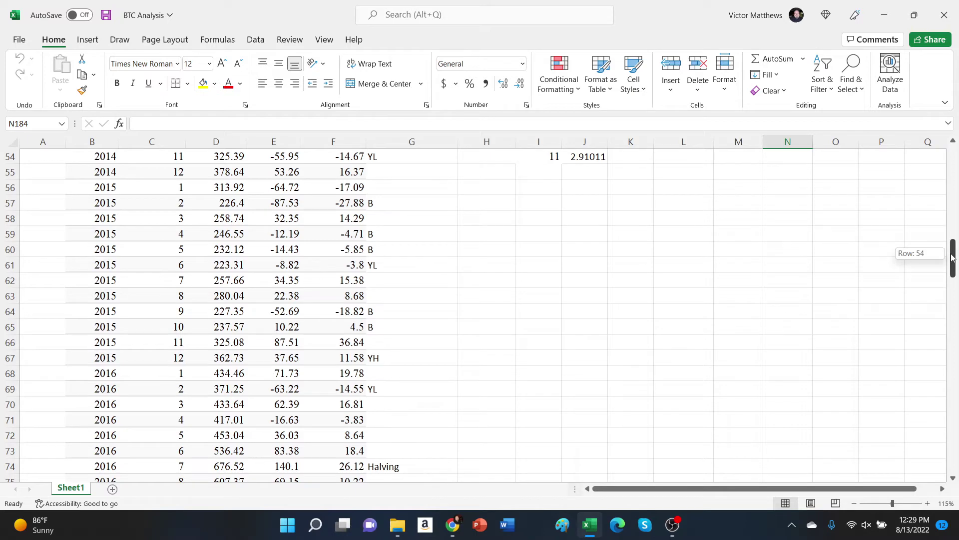
Step: Examine the monthly Bitcoin prices and cycle labels from the 2012 halving through the 2013 all-time high and the 2014 yearly low
left_click_drag(952, 257, 939, 200)
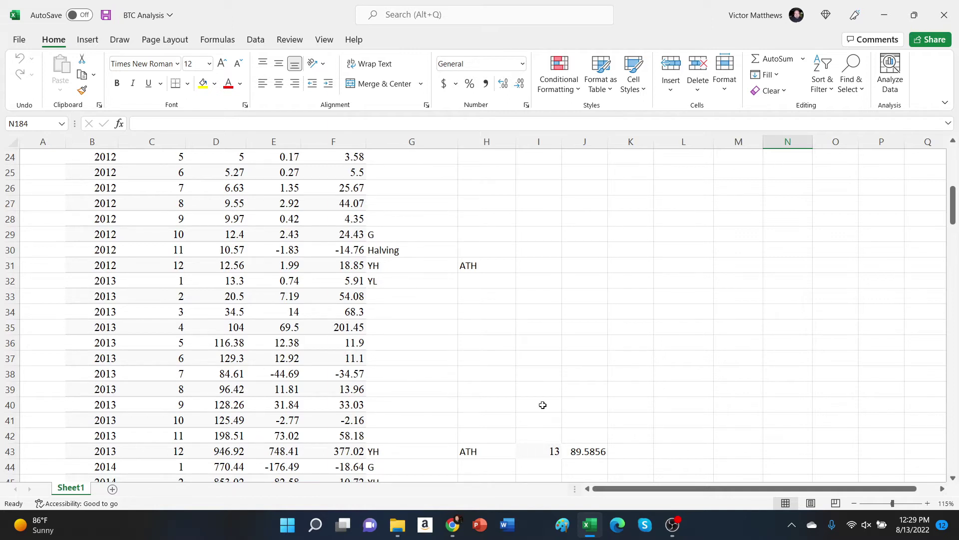
left_click(953, 477)
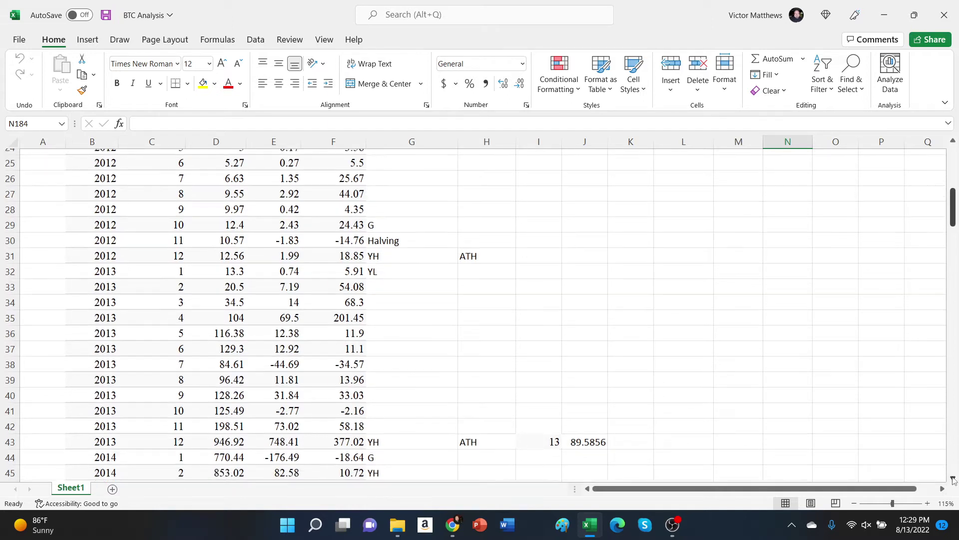
left_click(953, 477)
left_click(952, 478)
left_click(952, 478)
left_click(953, 478)
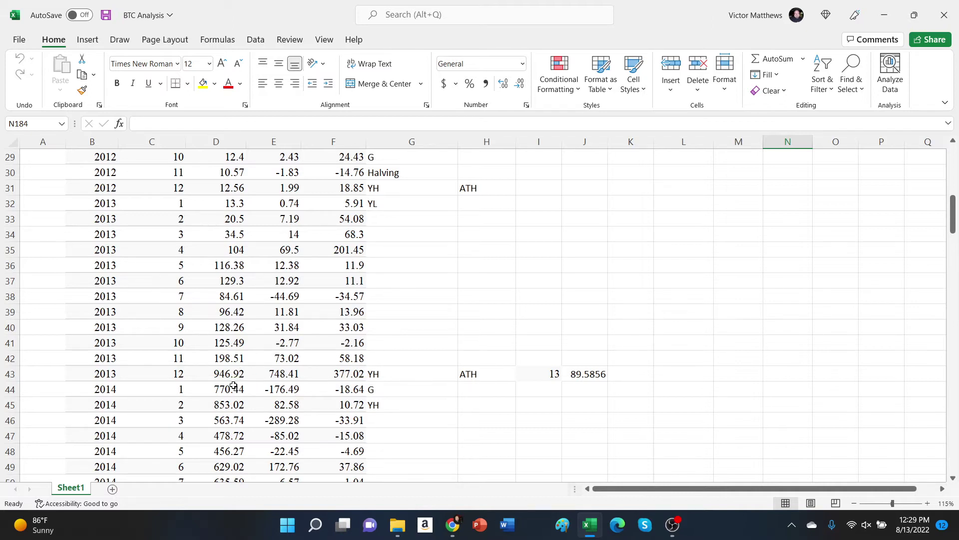
left_click(953, 478)
left_click(953, 478)
left_click(953, 478)
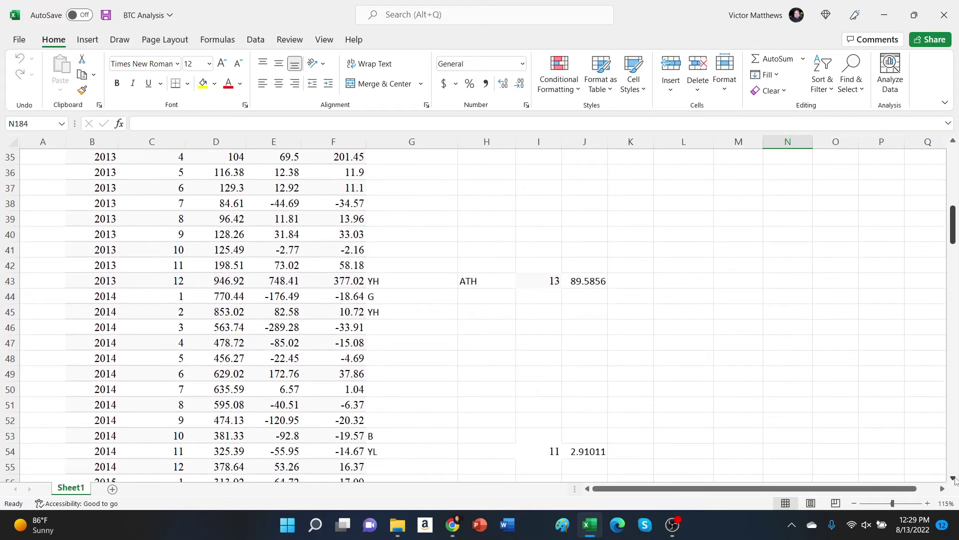
left_click(953, 479)
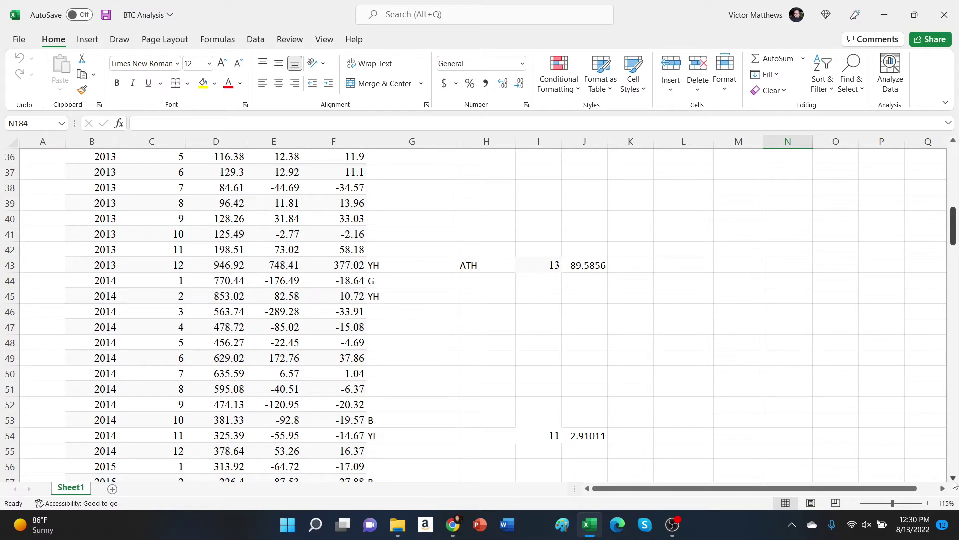
Step: Review the monthly prices from 2014 through the 2016 halving up to the all-time highs of December 2017 and January 2018
left_click_drag(953, 481, 953, 482)
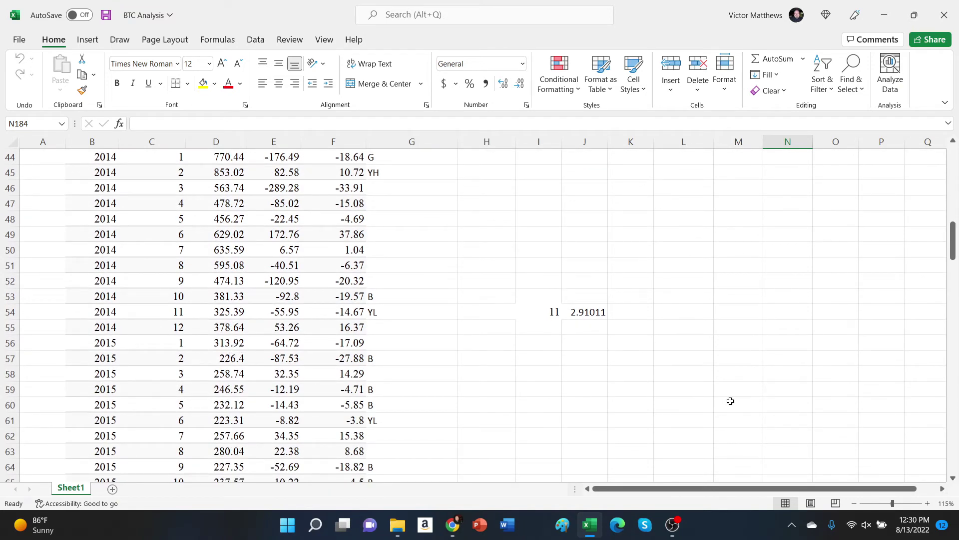
scroll(444, 407, "down", 2)
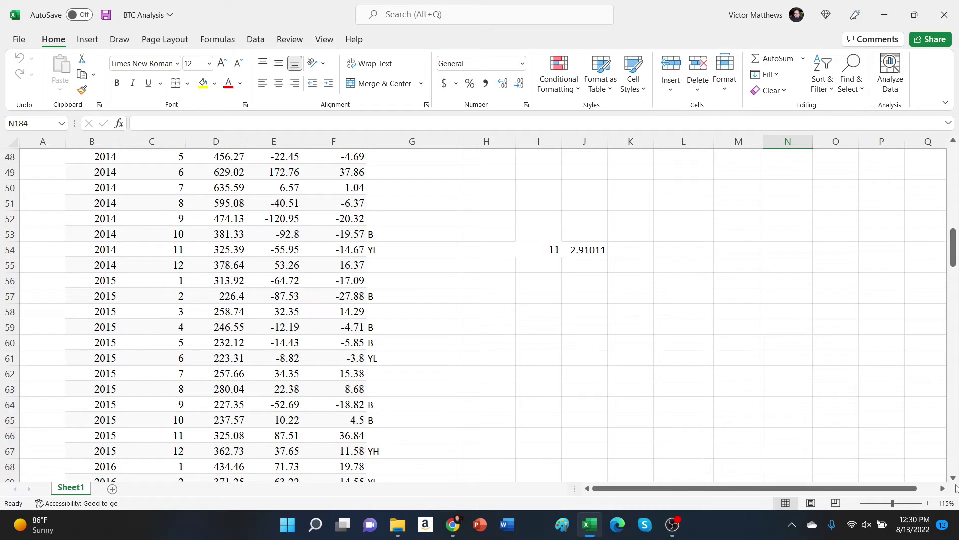
left_click(952, 457)
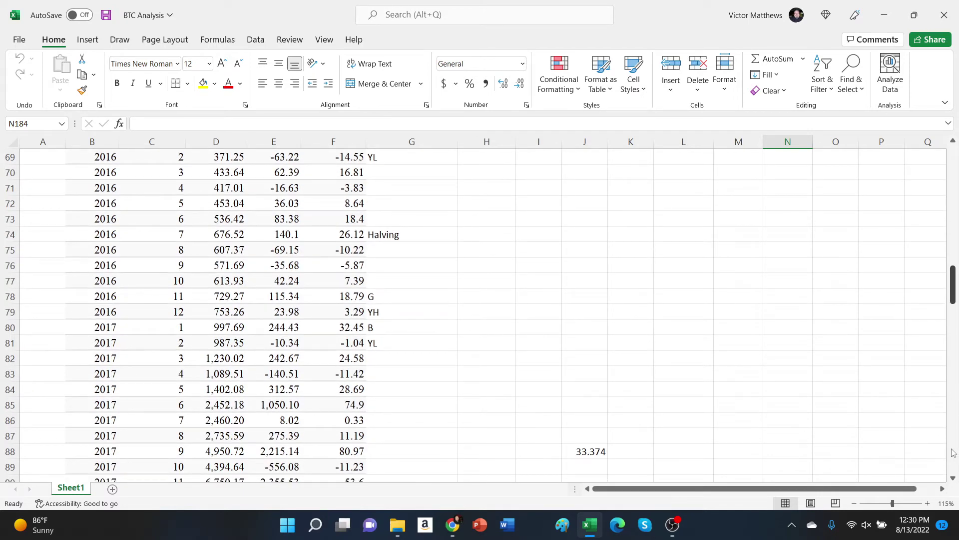
left_click(952, 452)
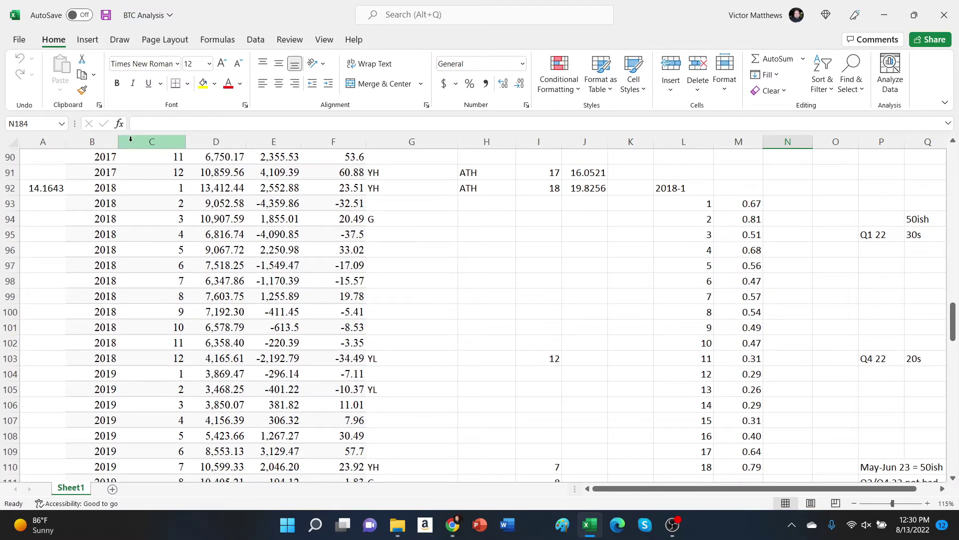
left_click_drag(950, 315, 894, 273)
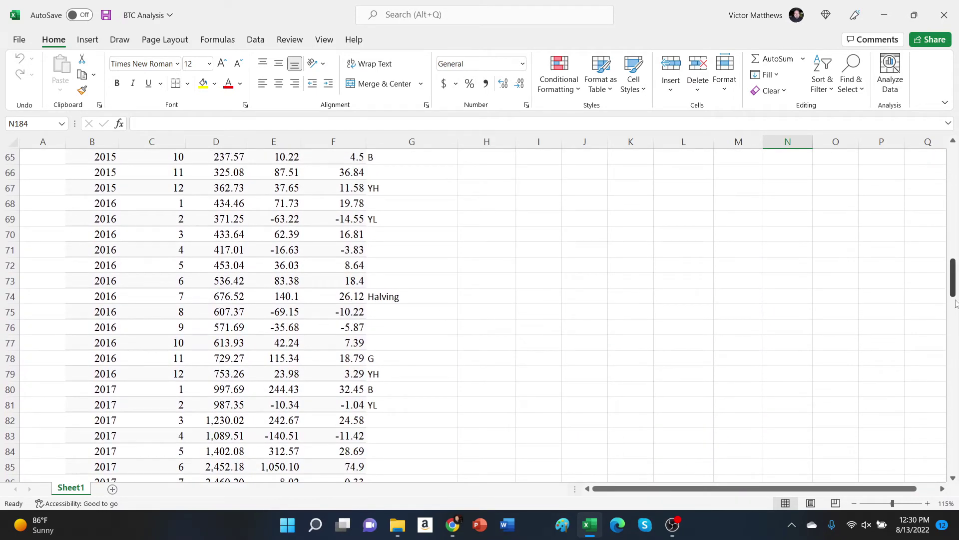
left_click_drag(952, 292, 954, 328)
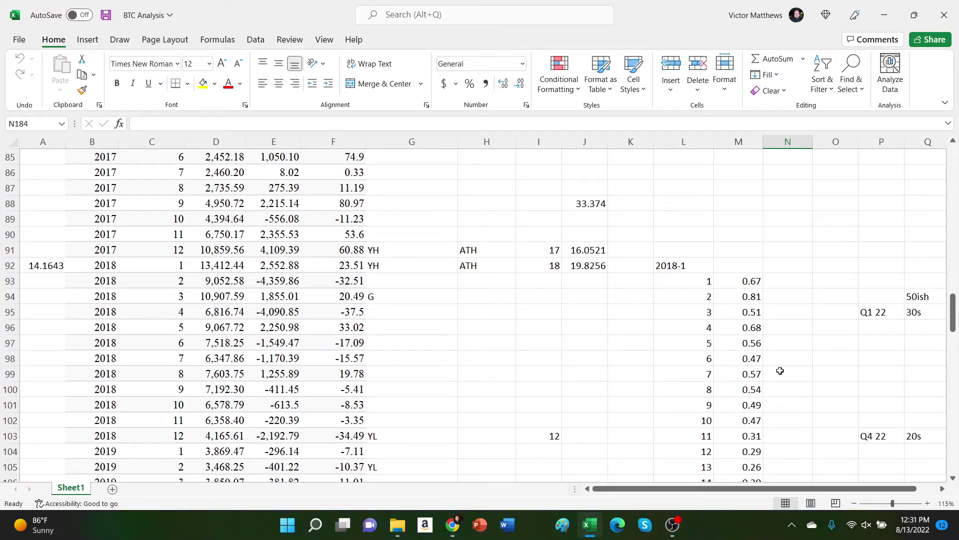
Step: Examine the 2018 to 2020 price decline, the month-by-month ratios since the January 2018 high and the notes on best buying times
scroll(953, 480, "down", 1)
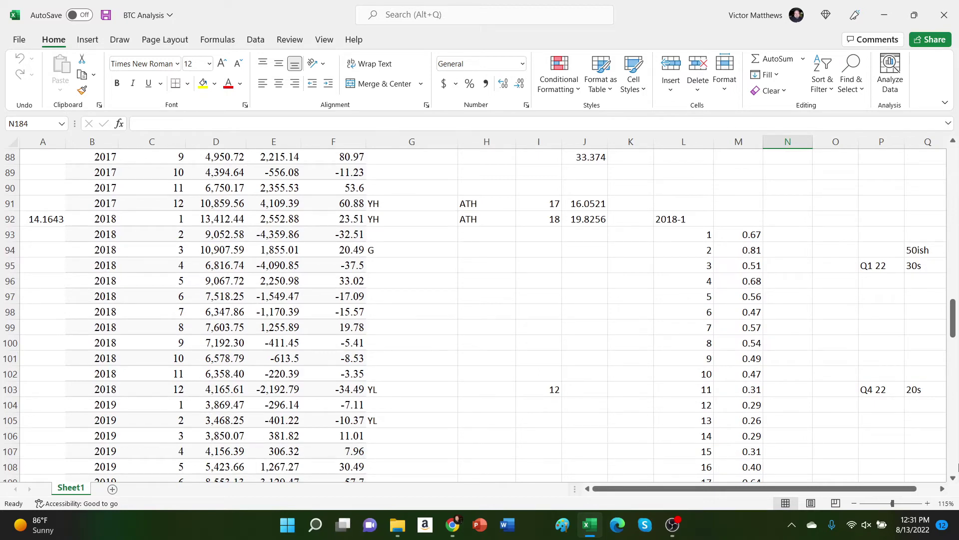
scroll(952, 479, "down", 3)
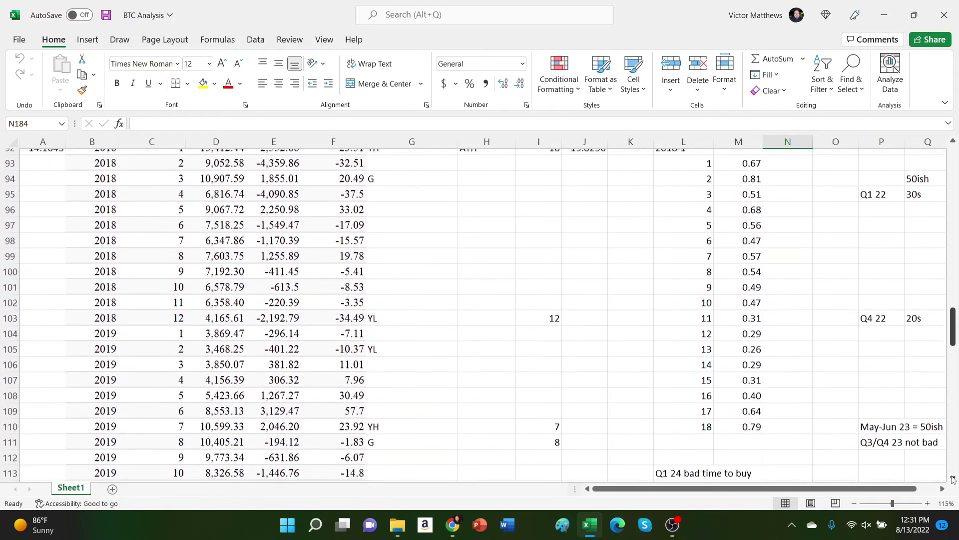
scroll(952, 478, "down", 1)
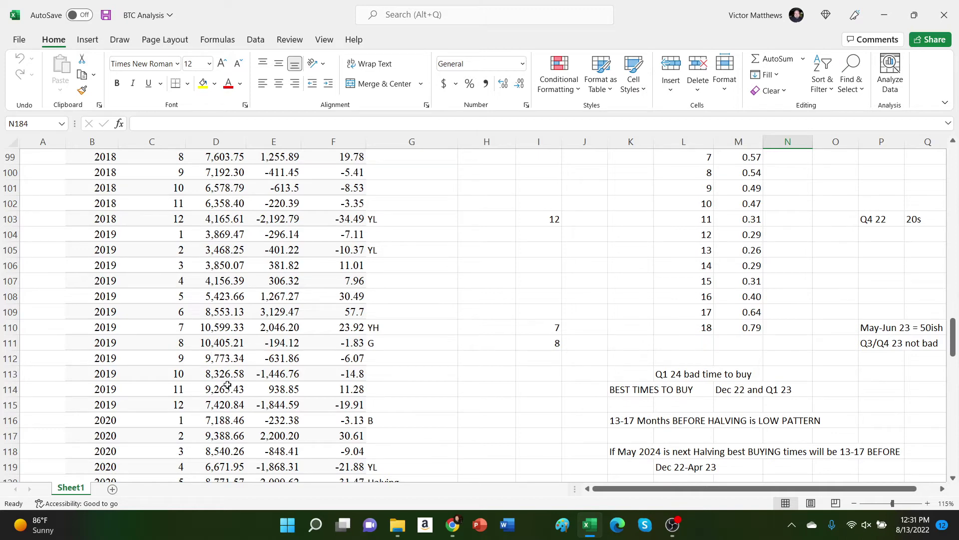
left_click(954, 478)
left_click(954, 478)
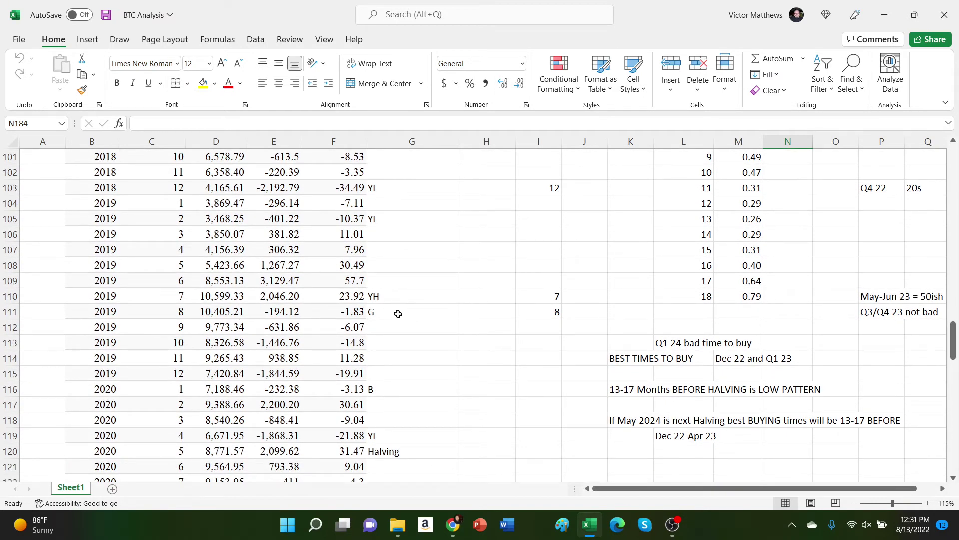
left_click_drag(951, 339, 953, 324)
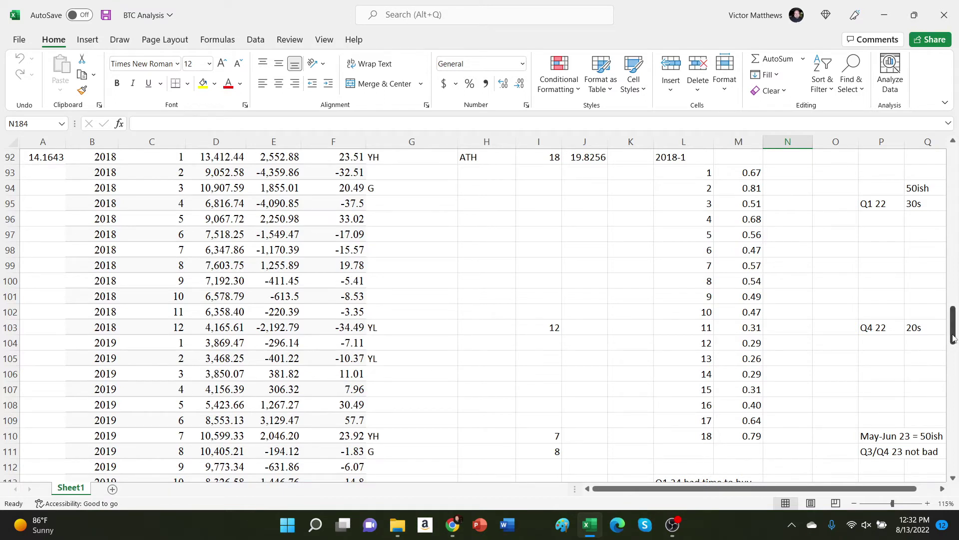
Step: Highlight the whole December 2018 row and select the February 2019 price to point out the yearly lows before the 2020 halving
left_click_drag(953, 339, 954, 354)
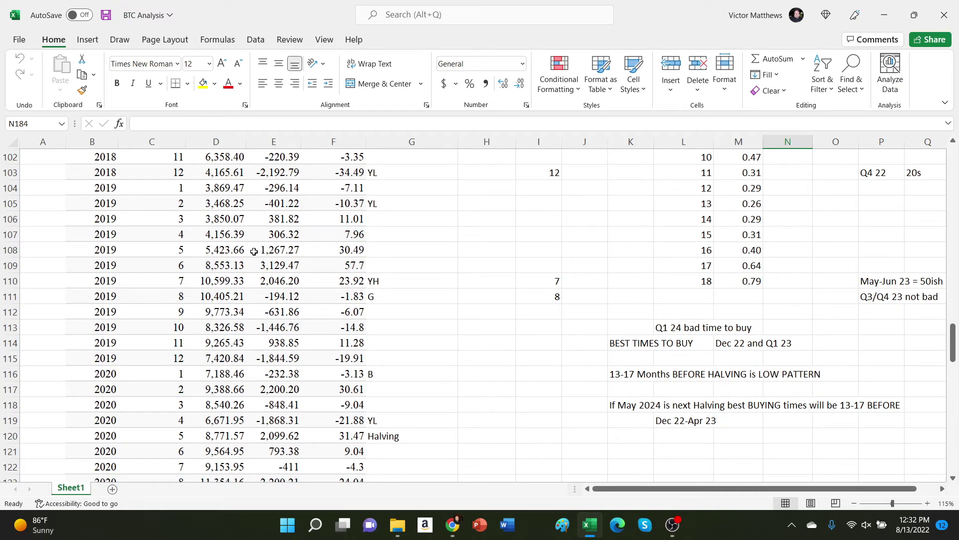
left_click(10, 172)
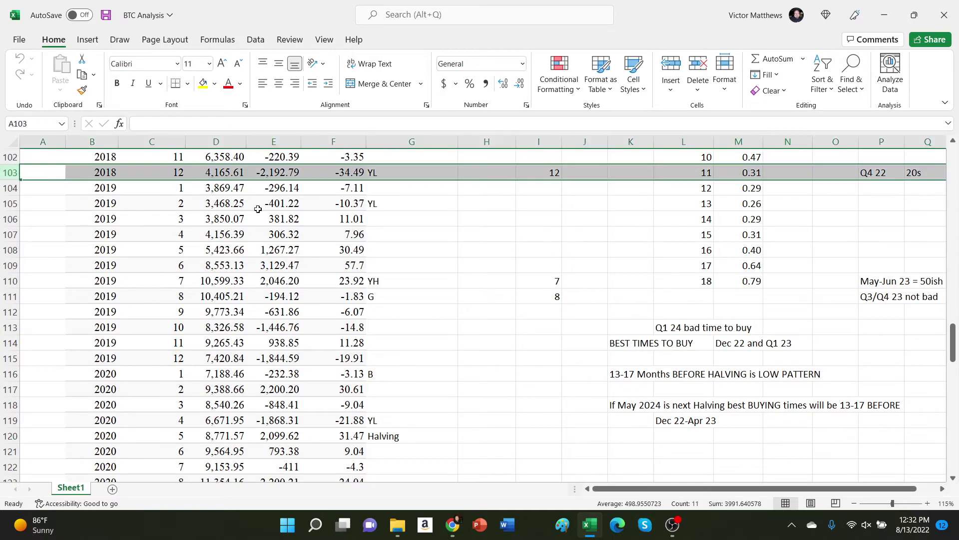
left_click(238, 198)
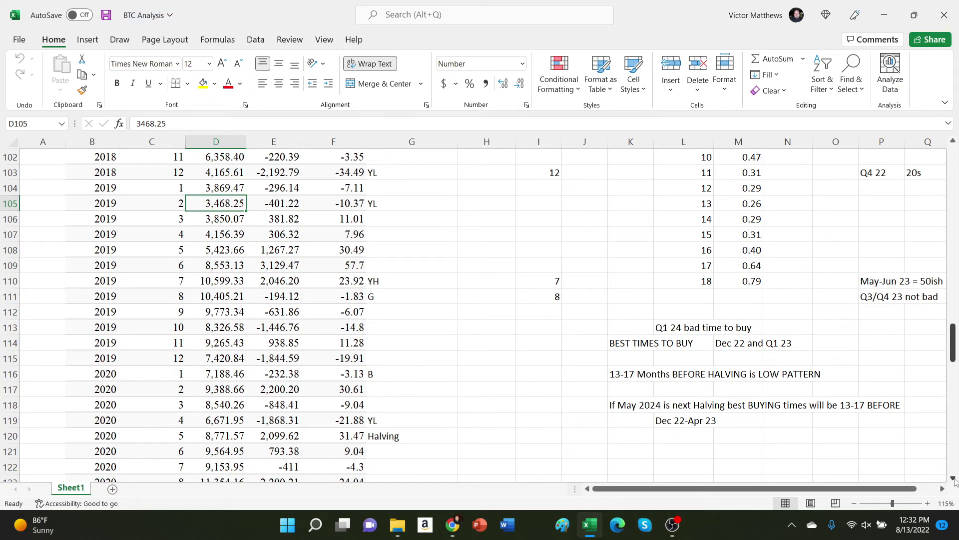
Step: Review the prices from the 2020 halving through December 2021, along with the monthly highs and percentage-of-ATH comparison tables
left_click_drag(953, 478, 952, 478)
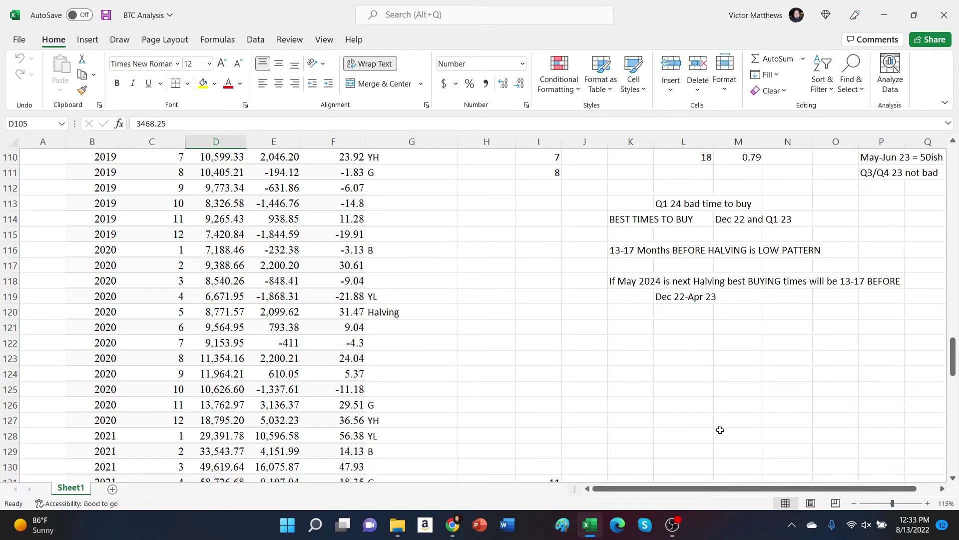
scroll(423, 368, "down", 2)
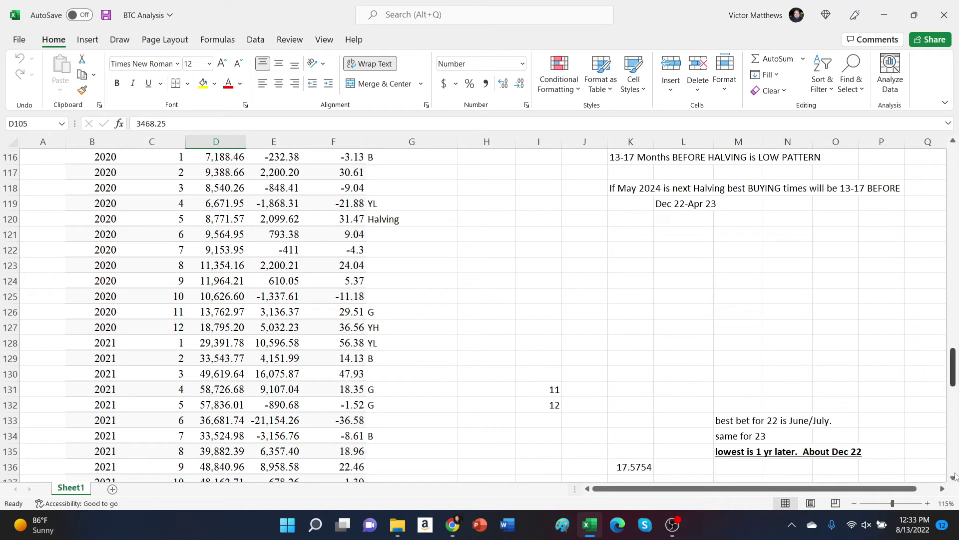
scroll(952, 478, "down", 7)
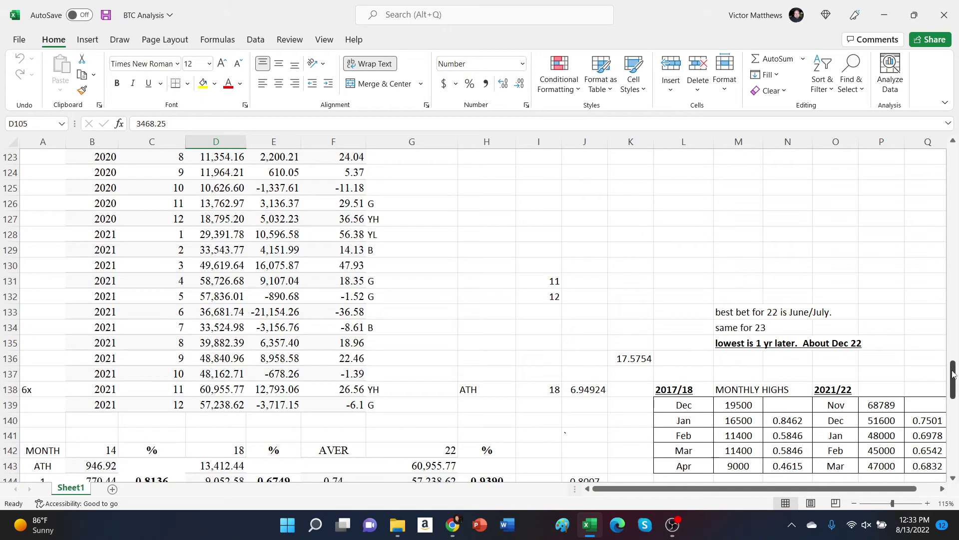
left_click_drag(953, 374, 953, 402)
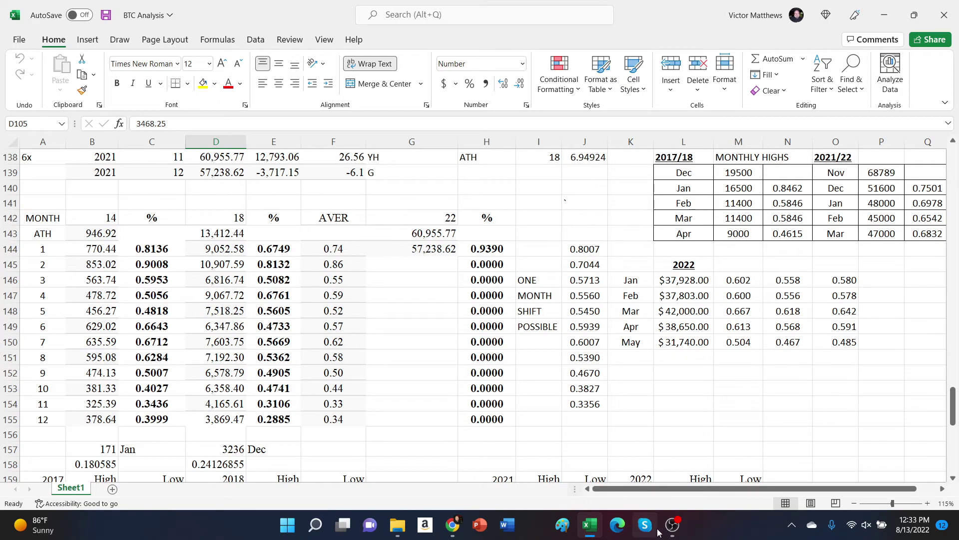
Step: Switch to the OBS window with its scene list
left_click(672, 525)
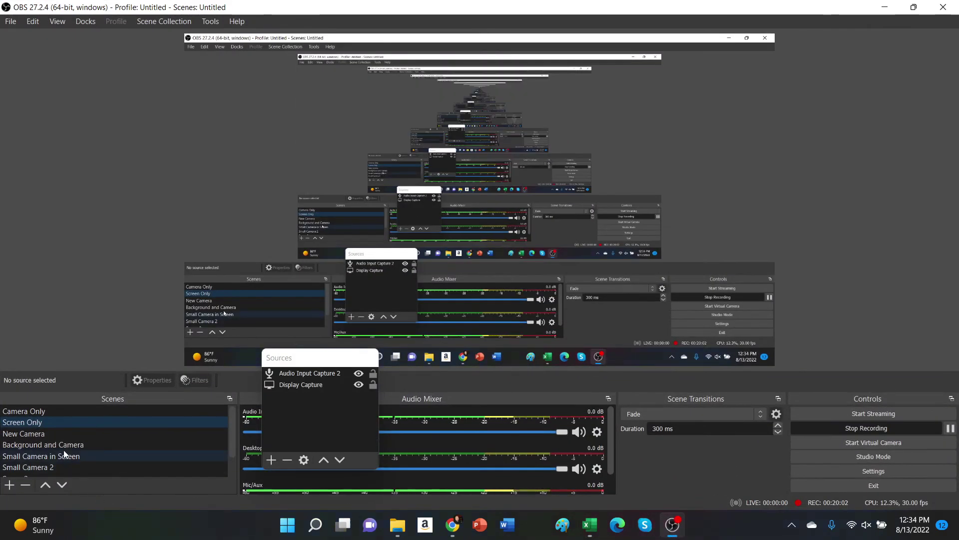